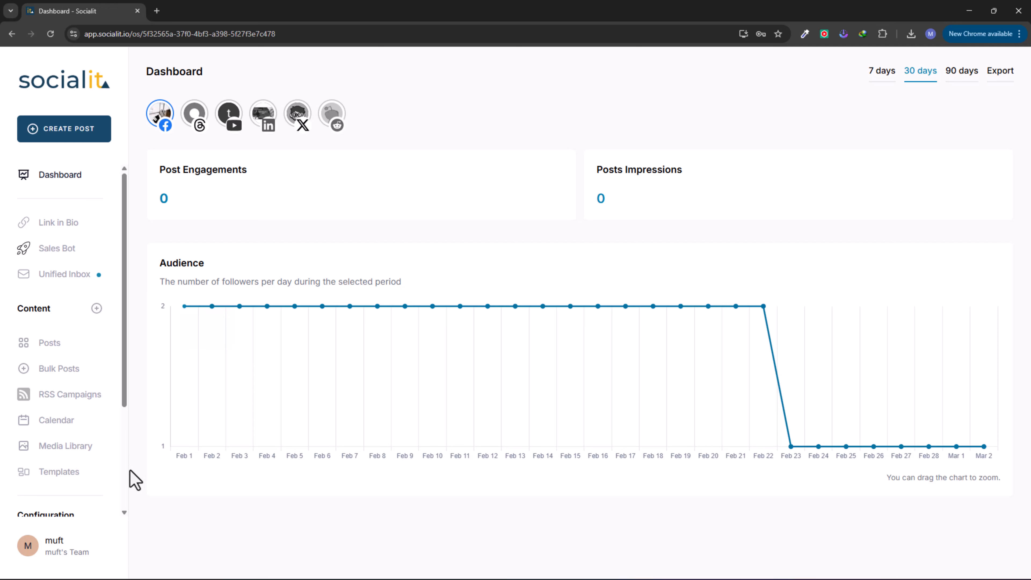
# - Open the Admin Console's user list and view the user created on Aug 12, 2025
pyautogui.click(58, 549)
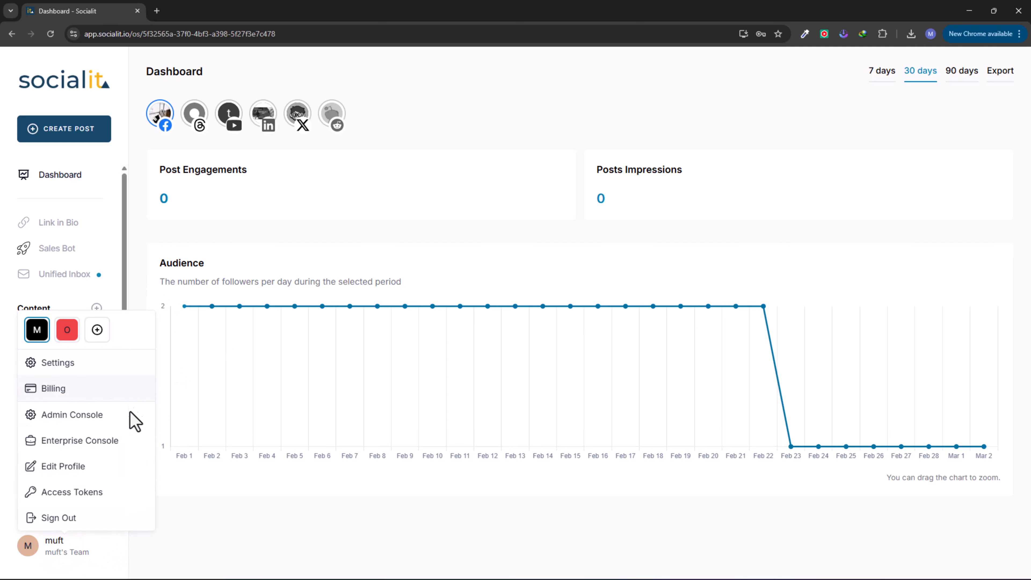
pyautogui.click(79, 417)
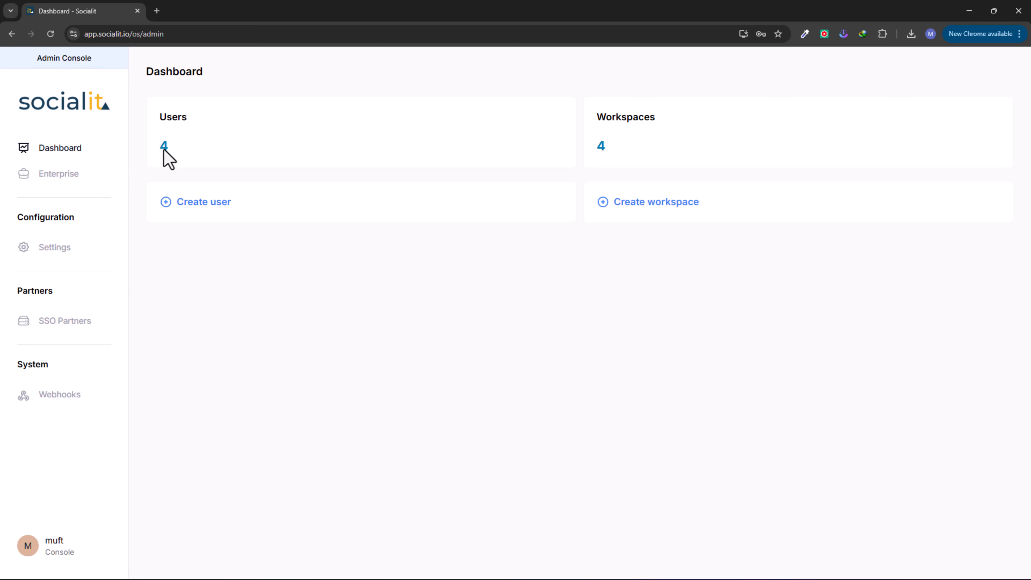
pyautogui.click(194, 145)
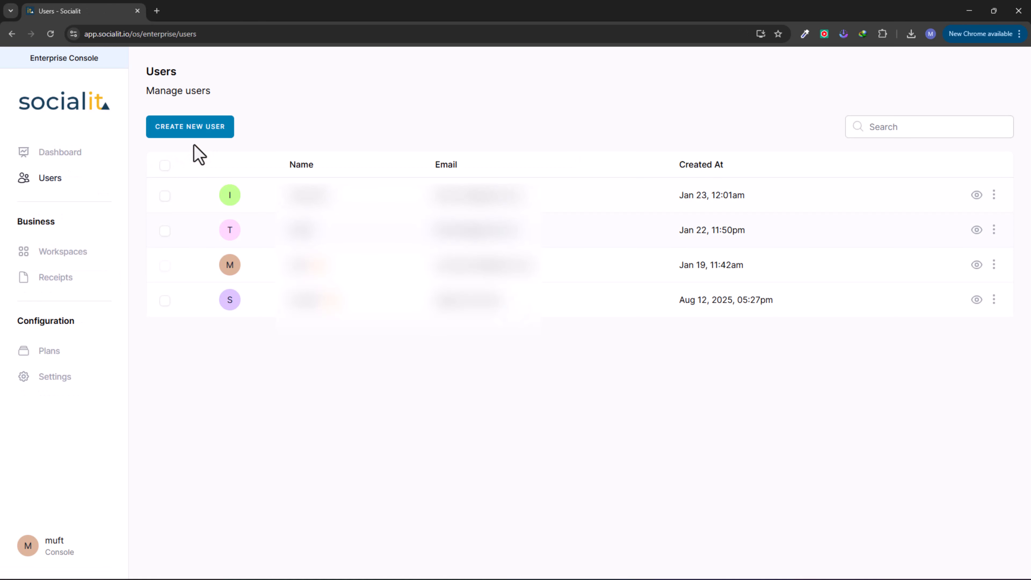
pyautogui.click(979, 300)
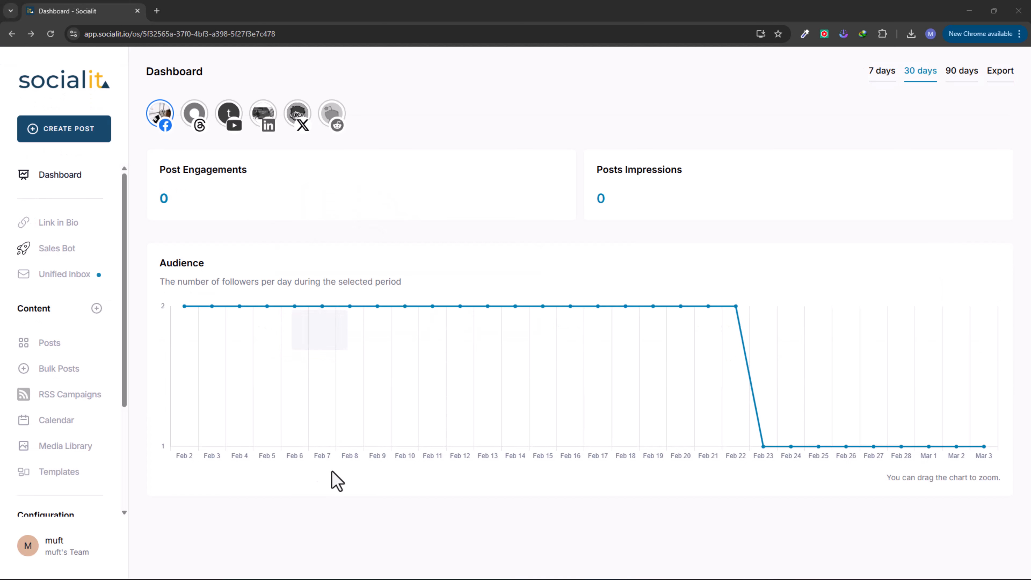
# - Go to the Admin Console from the main dashboard and open the list of all users
pyautogui.click(28, 545)
pyautogui.click(51, 416)
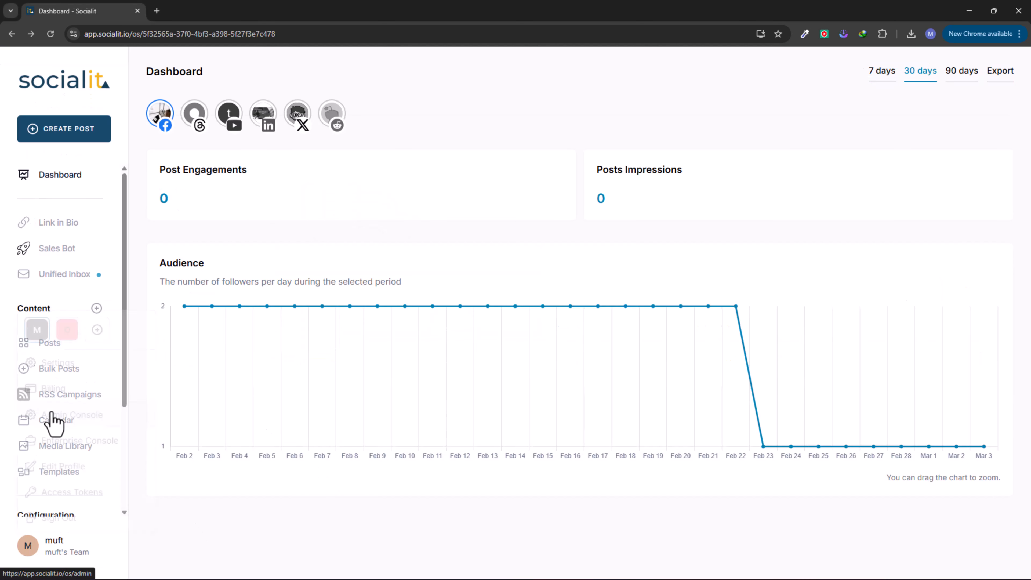
pyautogui.click(439, 157)
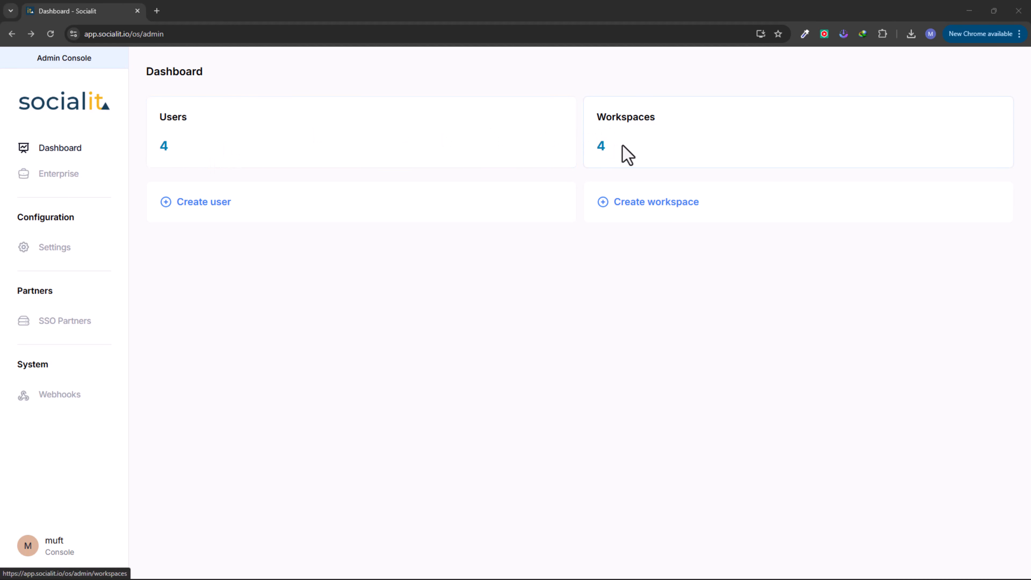
pyautogui.click(217, 129)
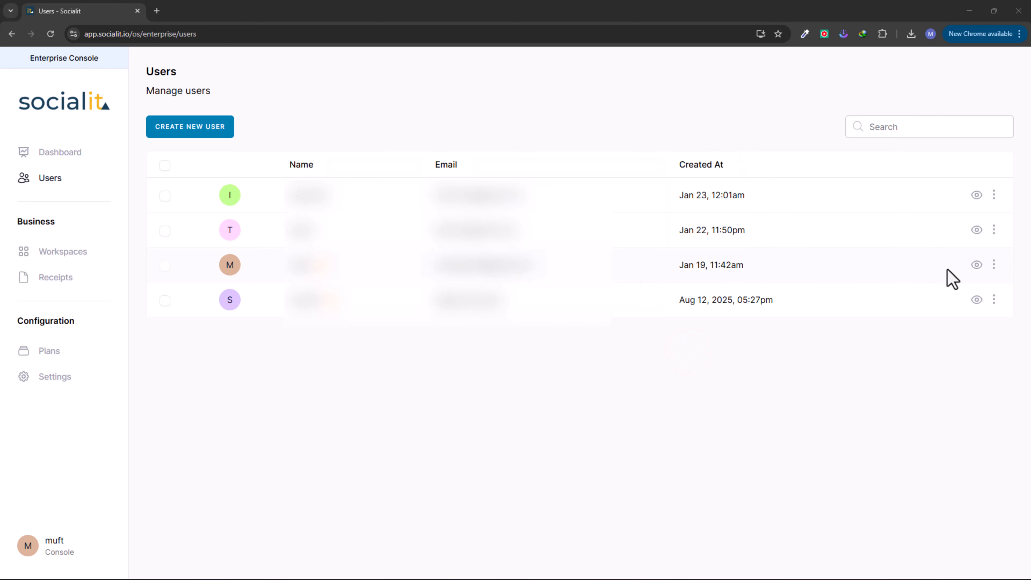
# - View the user created on Jan 19 and open the team workspace that user joined on the same date
pyautogui.click(985, 264)
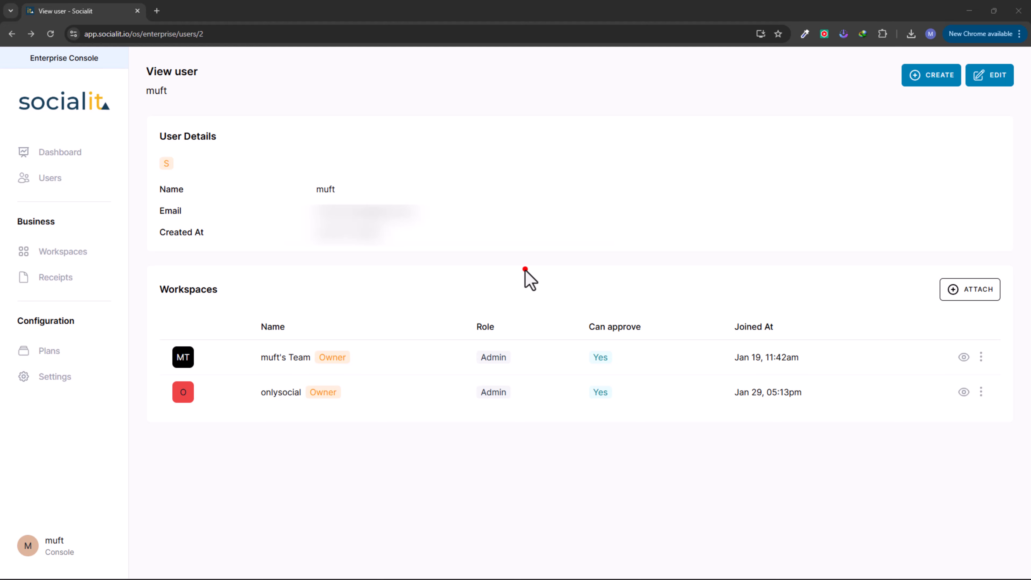
pyautogui.click(525, 269)
pyautogui.click(964, 357)
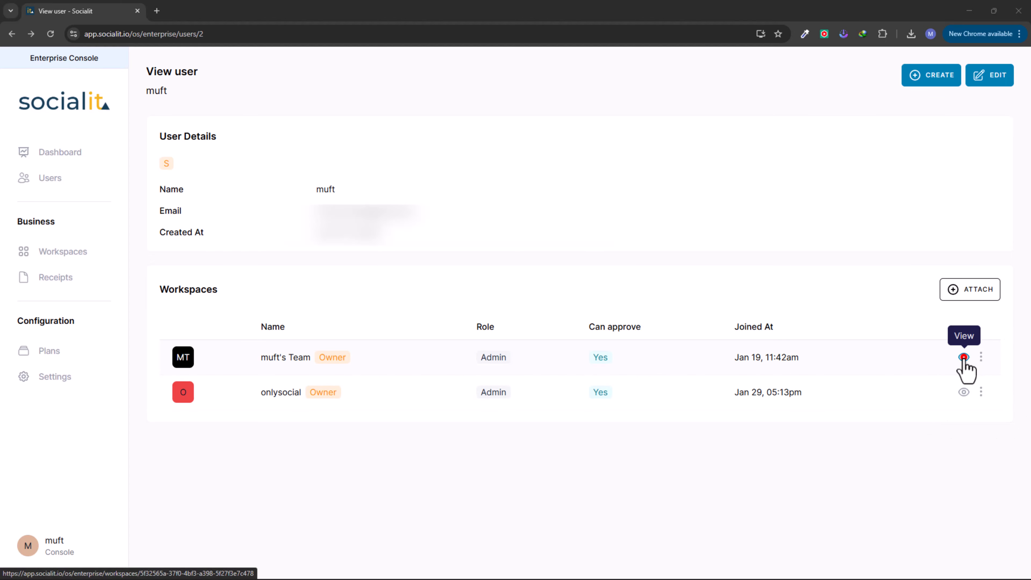
pyautogui.click(964, 357)
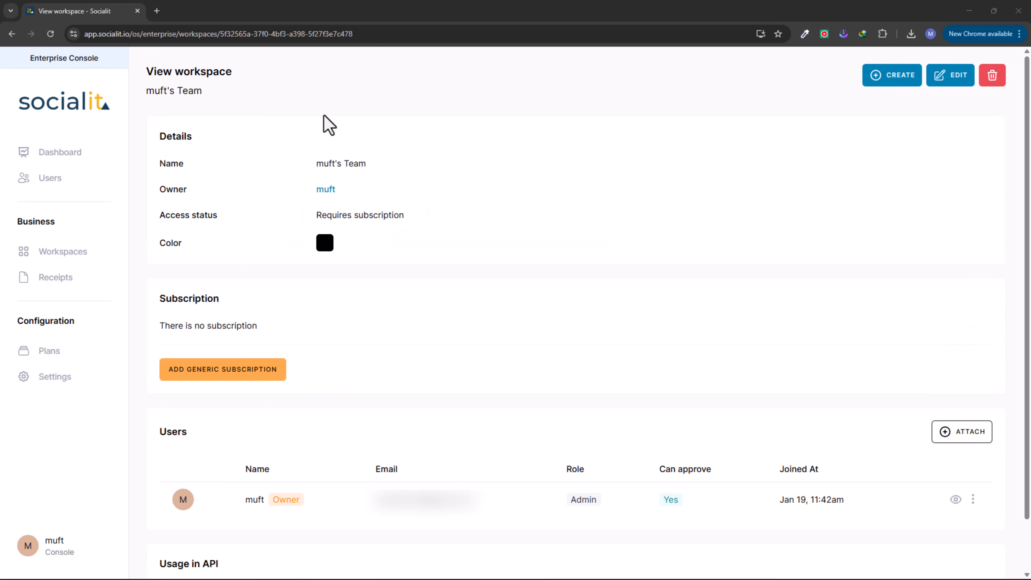
# - Add a generic Pro subscription to the workspace with 365 trial days, without keeping the previous subscription trial period
pyautogui.click(261, 384)
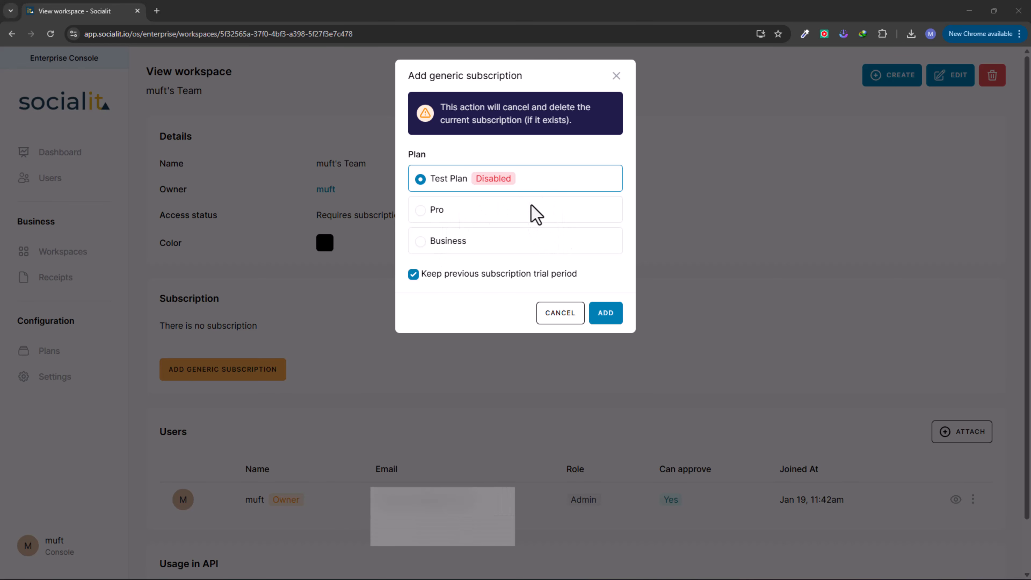
pyautogui.click(536, 214)
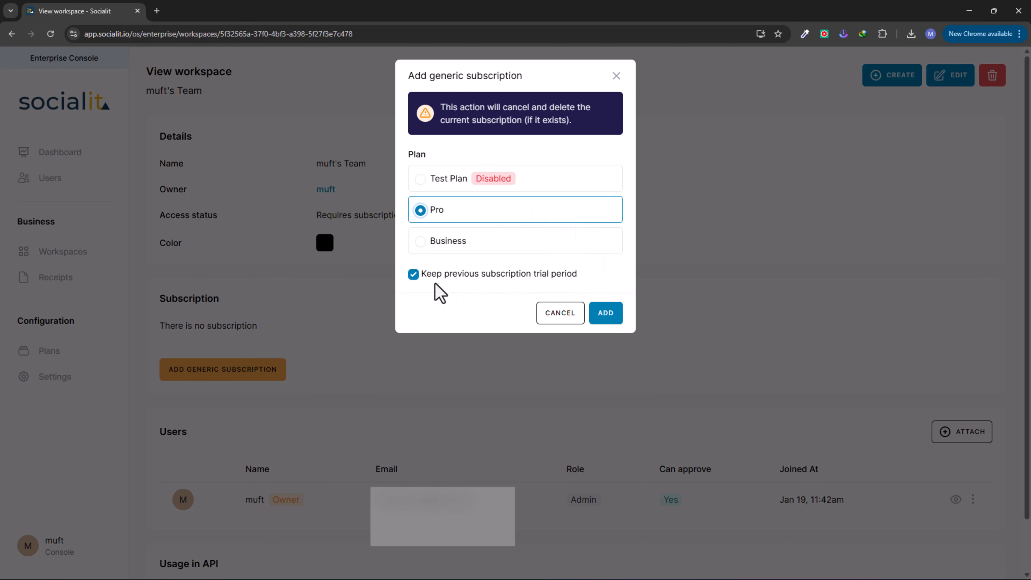
pyautogui.click(413, 275)
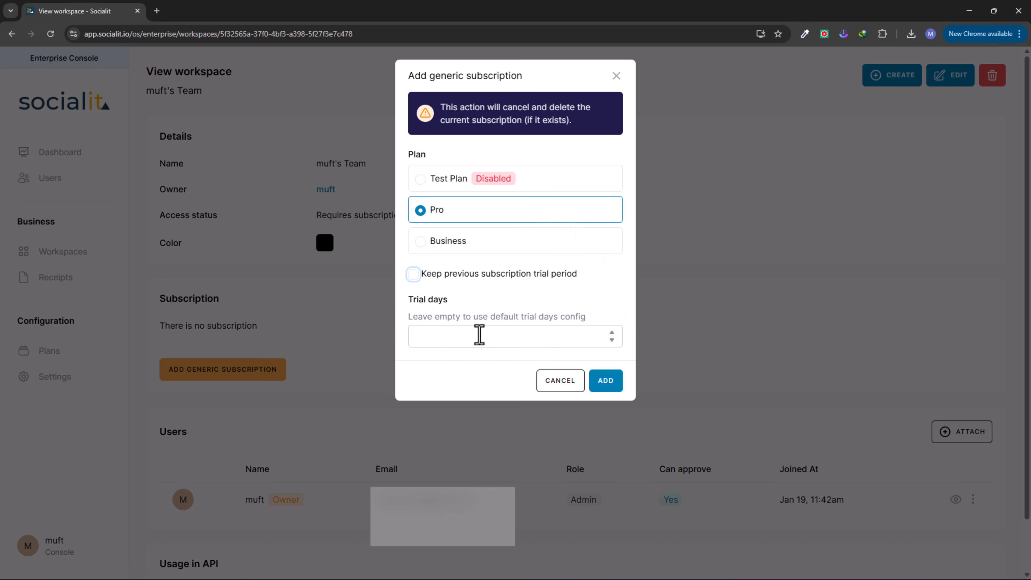
pyautogui.click(467, 341)
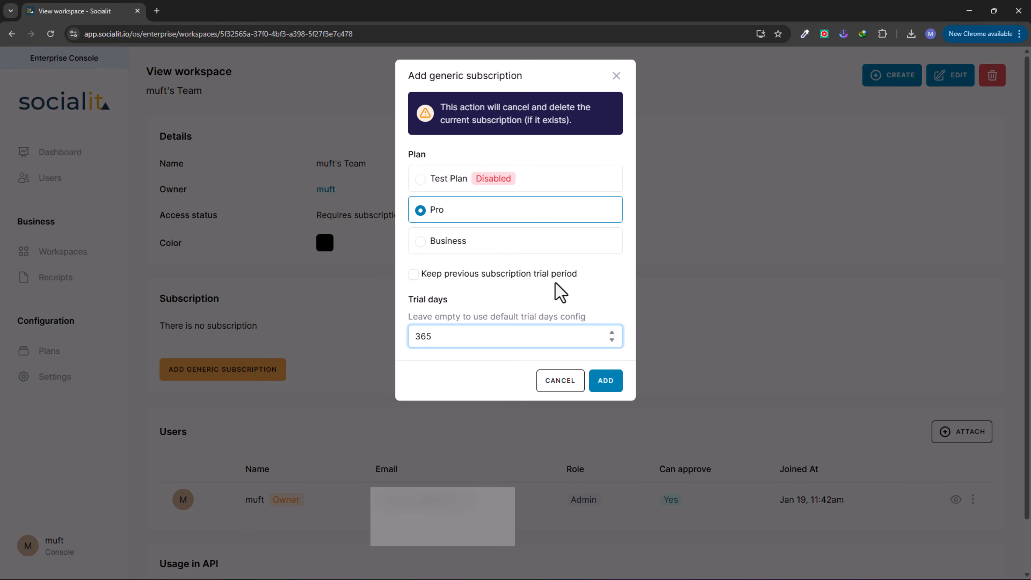
pyautogui.click(606, 382)
pyautogui.click(605, 381)
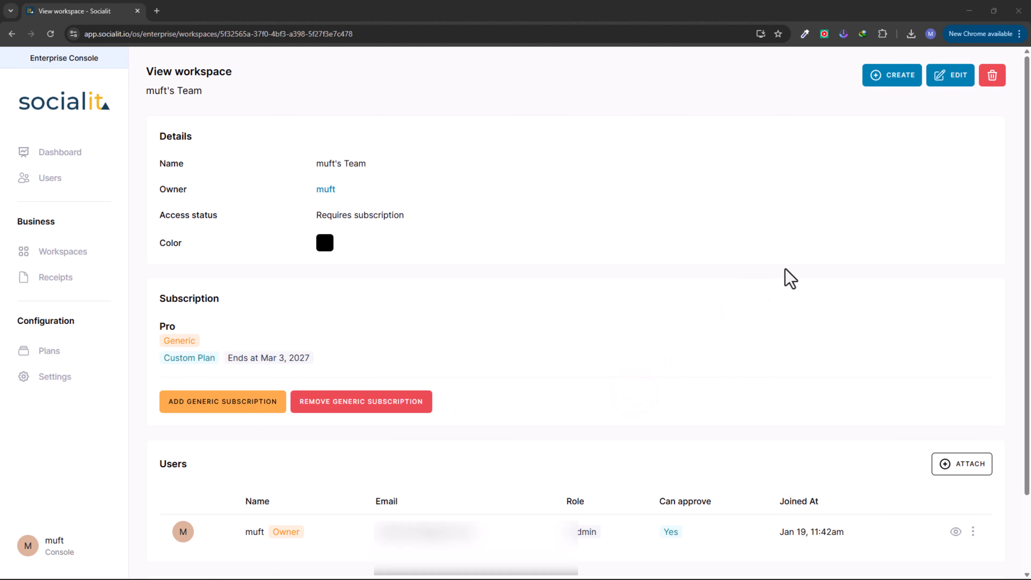
# - Edit the workspace to set its access status to Unlimited and save the update
pyautogui.click(947, 87)
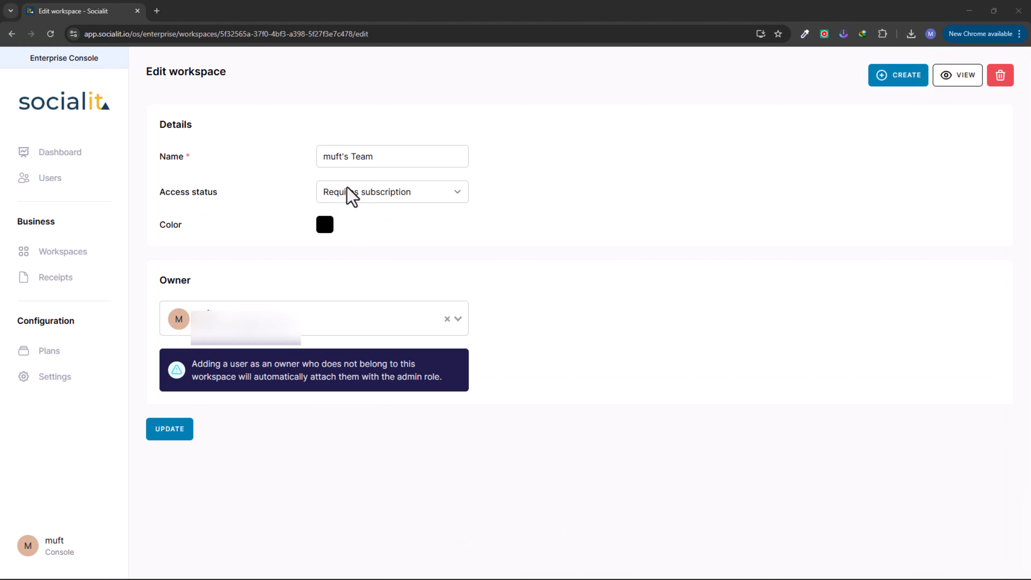
pyautogui.click(437, 195)
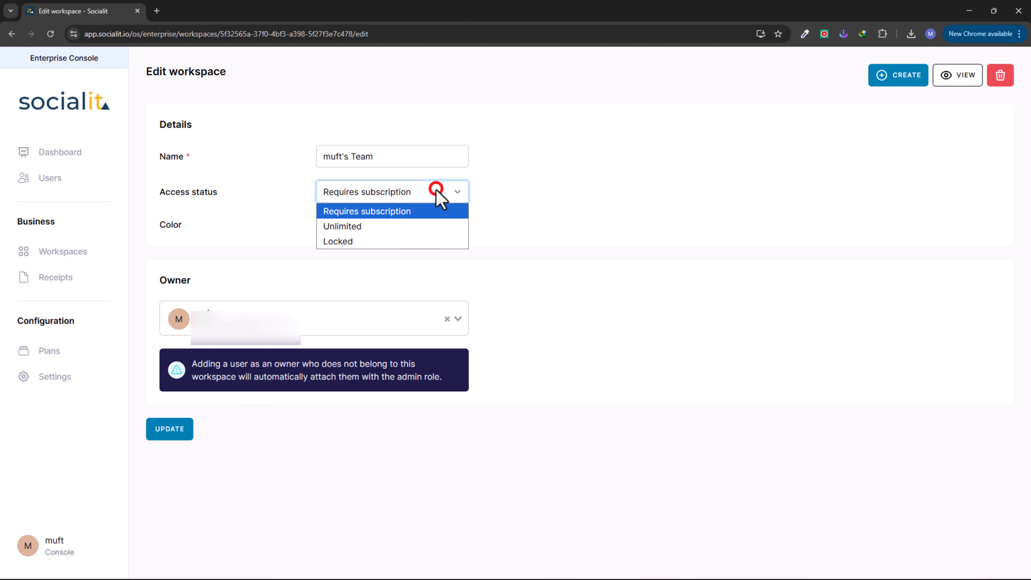
pyautogui.click(344, 226)
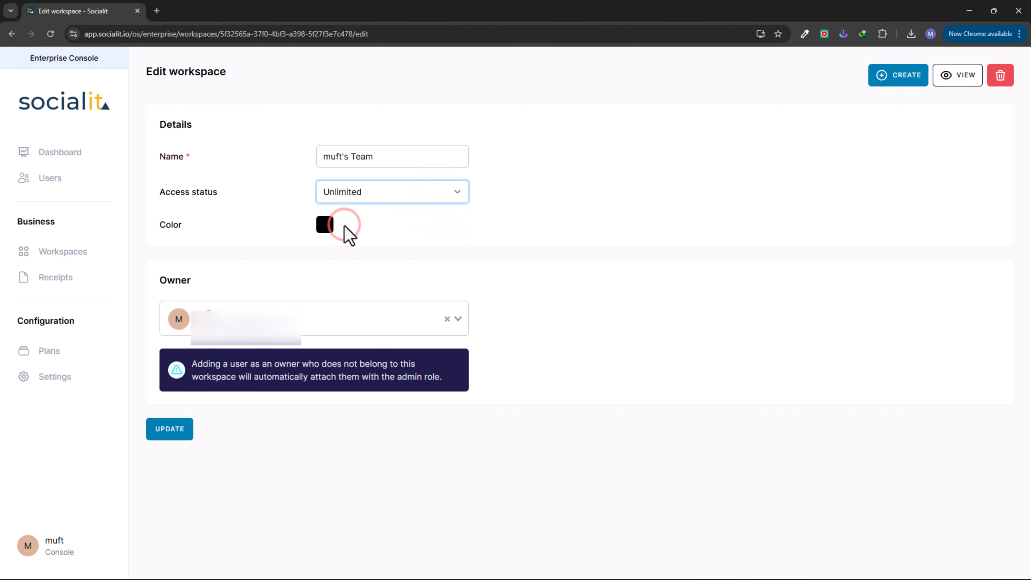
pyautogui.click(165, 427)
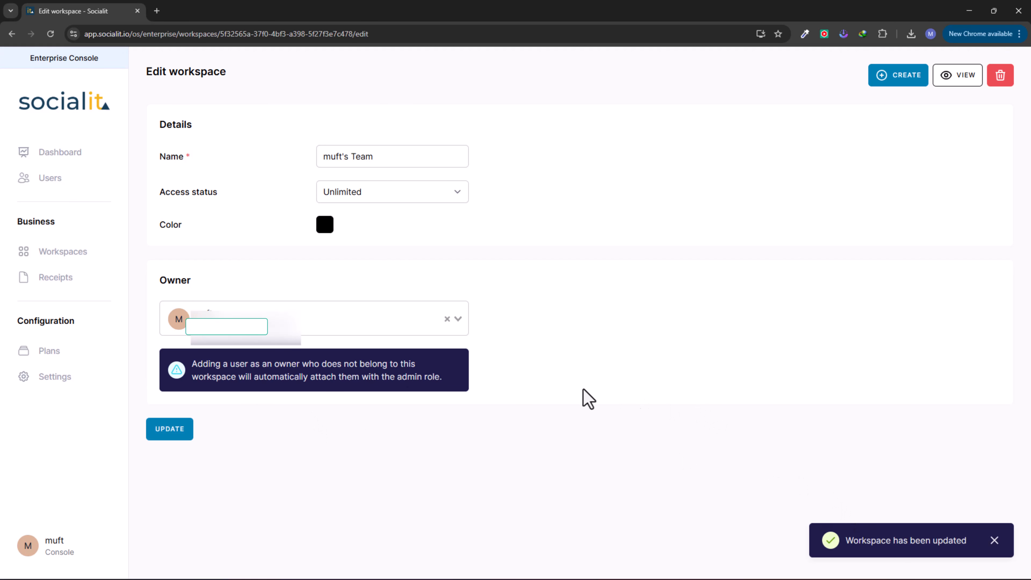
# - Return to the workspace's details view and check its access status
pyautogui.click(12, 35)
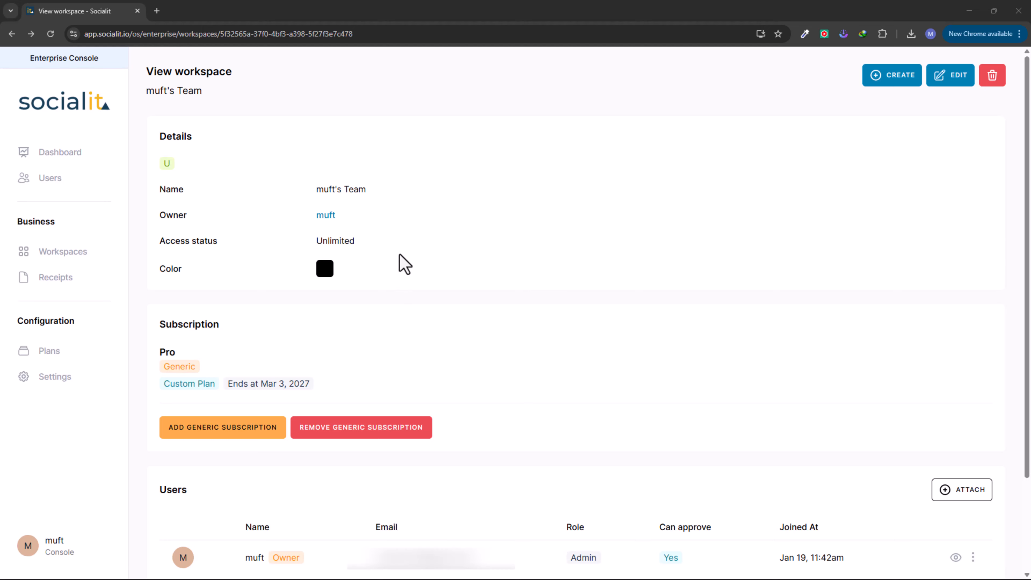
pyautogui.moveTo(375, 245)
pyautogui.mouseDown()
pyautogui.moveTo(317, 241)
pyautogui.moveTo(361, 246)
pyautogui.mouseUp()
pyautogui.click(300, 245)
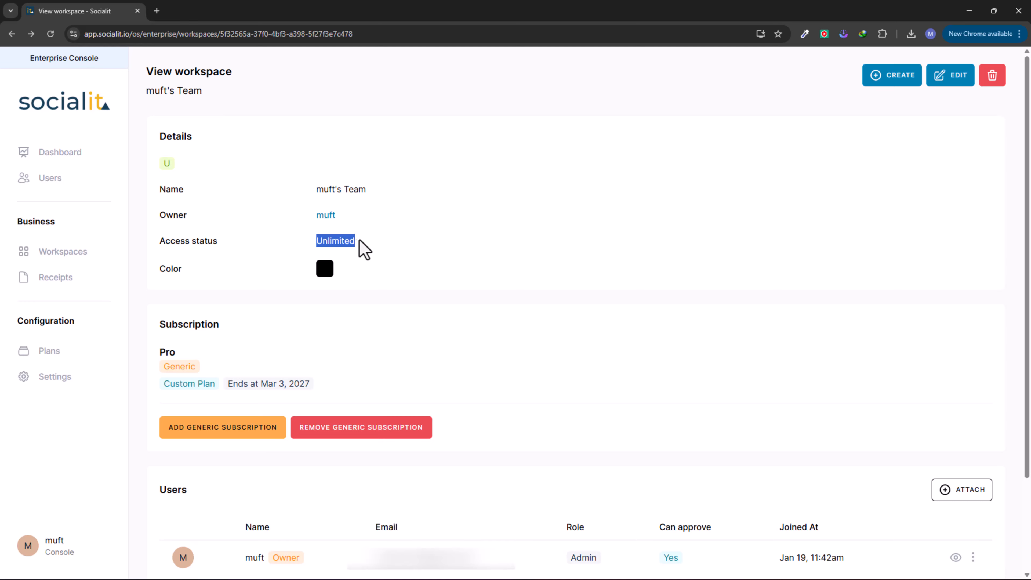
pyautogui.click(384, 244)
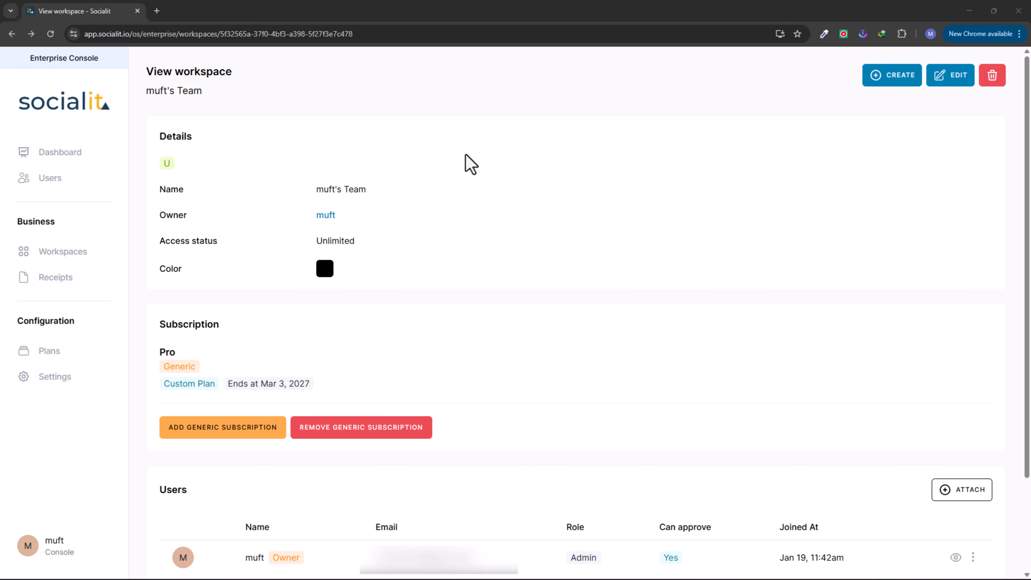
# - Open the list of all workspaces and examine their subscription types and the badges beside their names
pyautogui.click(63, 254)
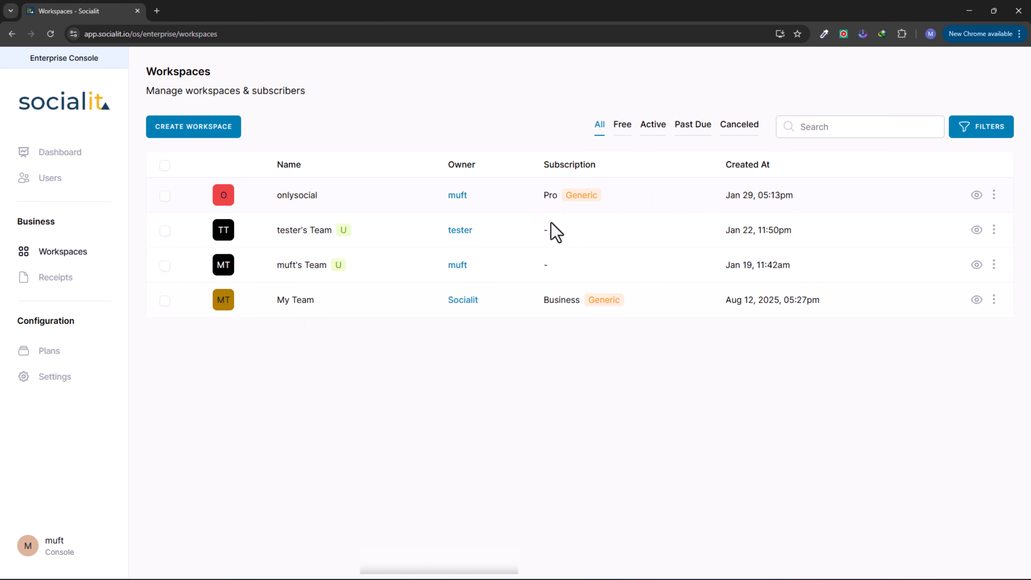
pyautogui.moveTo(545, 300); pyautogui.dragTo(620, 300)
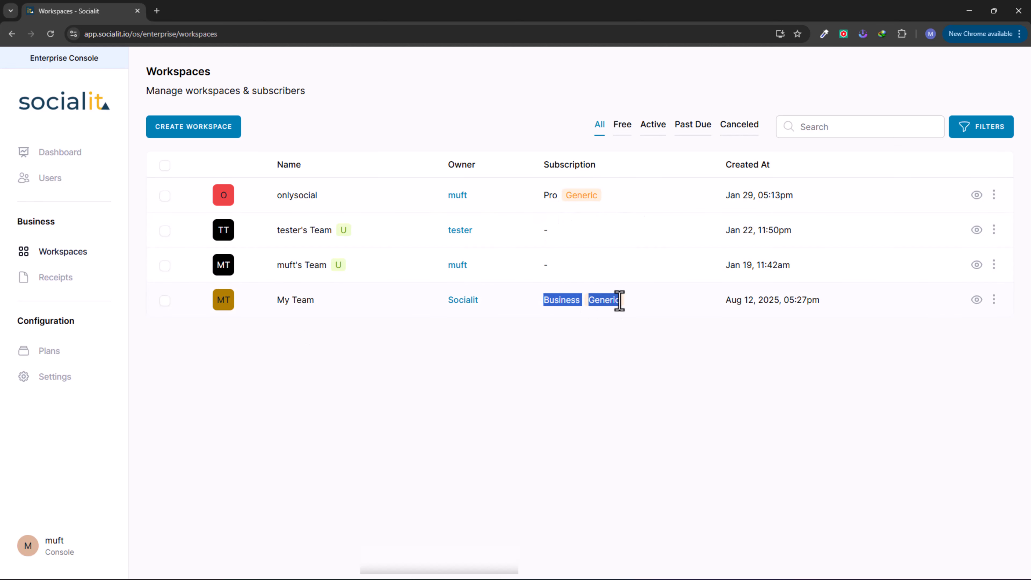
pyautogui.click(581, 306)
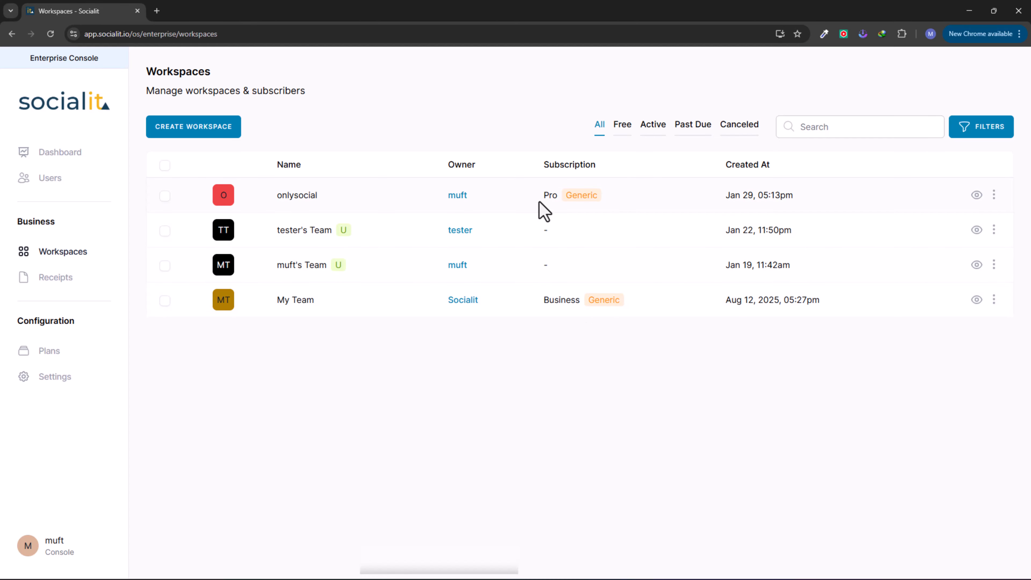
pyautogui.moveTo(543, 194); pyautogui.dragTo(602, 195)
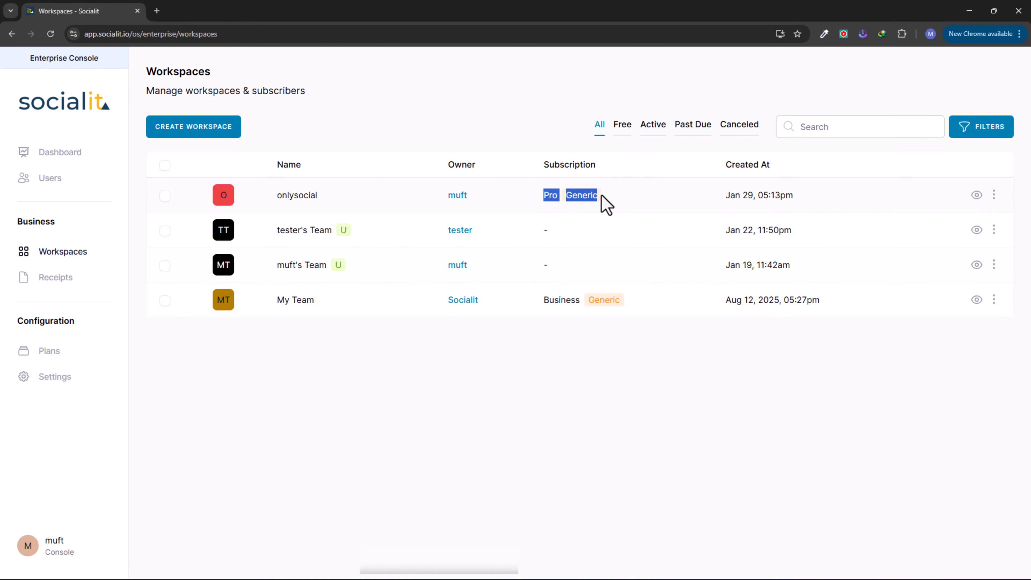
pyautogui.click(559, 302)
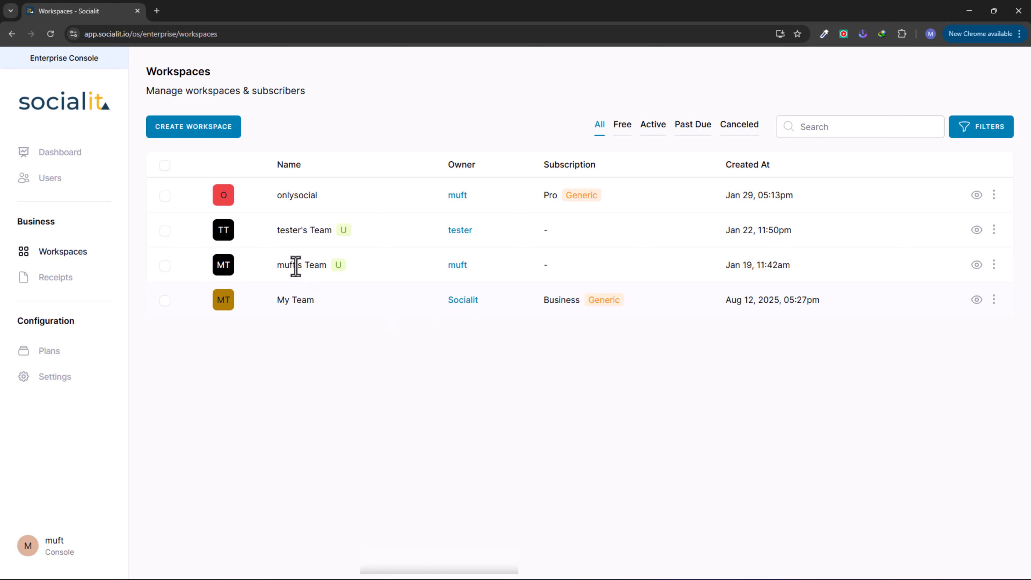
pyautogui.moveTo(350, 237)
pyautogui.moveTo(339, 266)
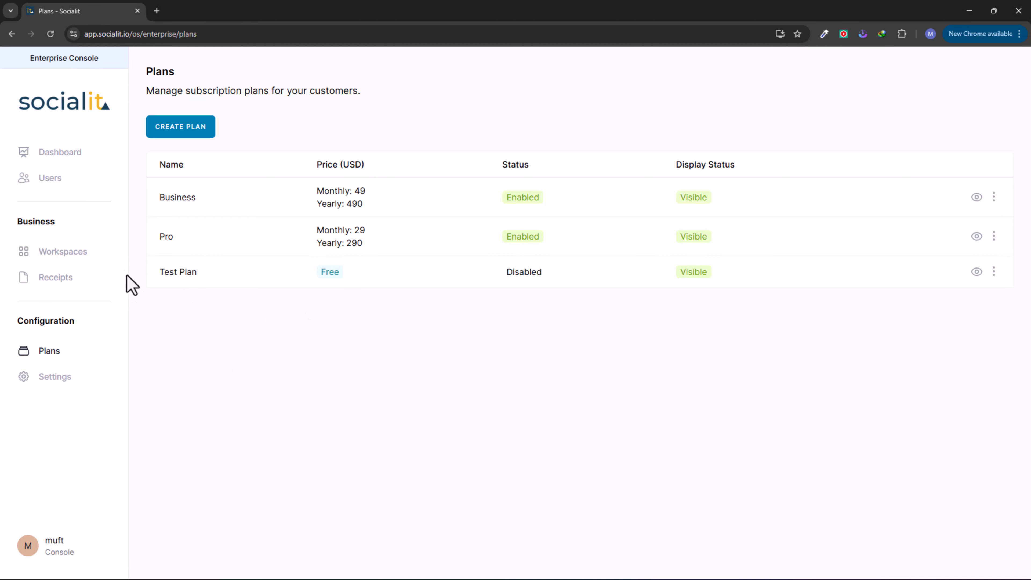
# - Open the Enterprise Console dashboard and review its users, workspaces and subscriptions charts
pyautogui.click(74, 153)
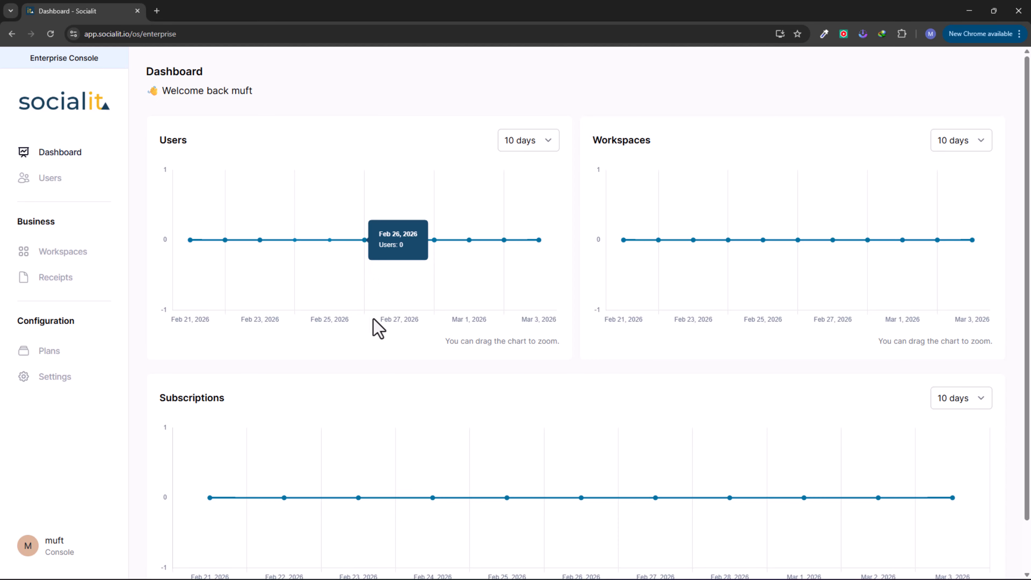
pyautogui.scroll(-2, 419, 357)
pyautogui.scroll(2, 418, 357)
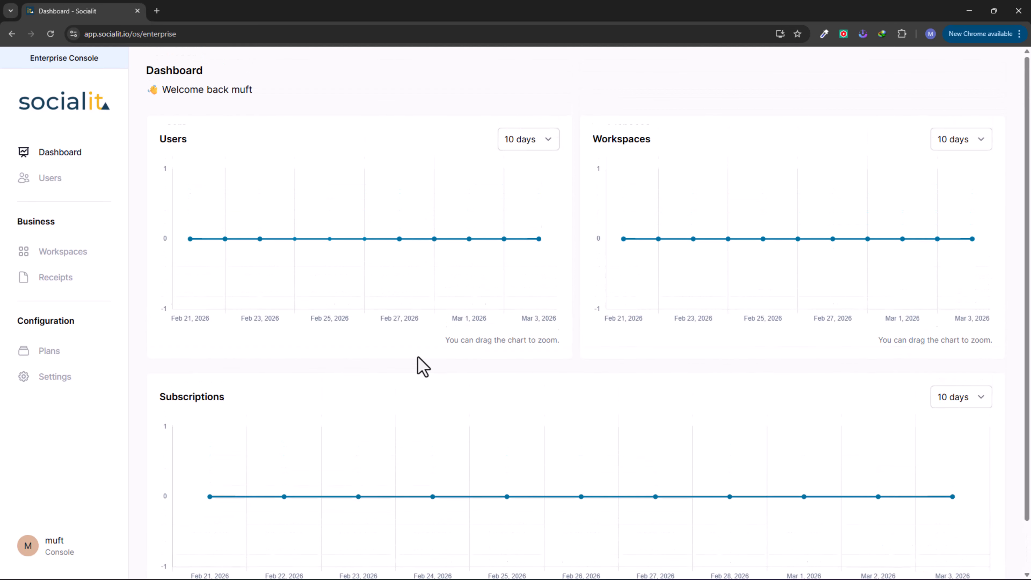